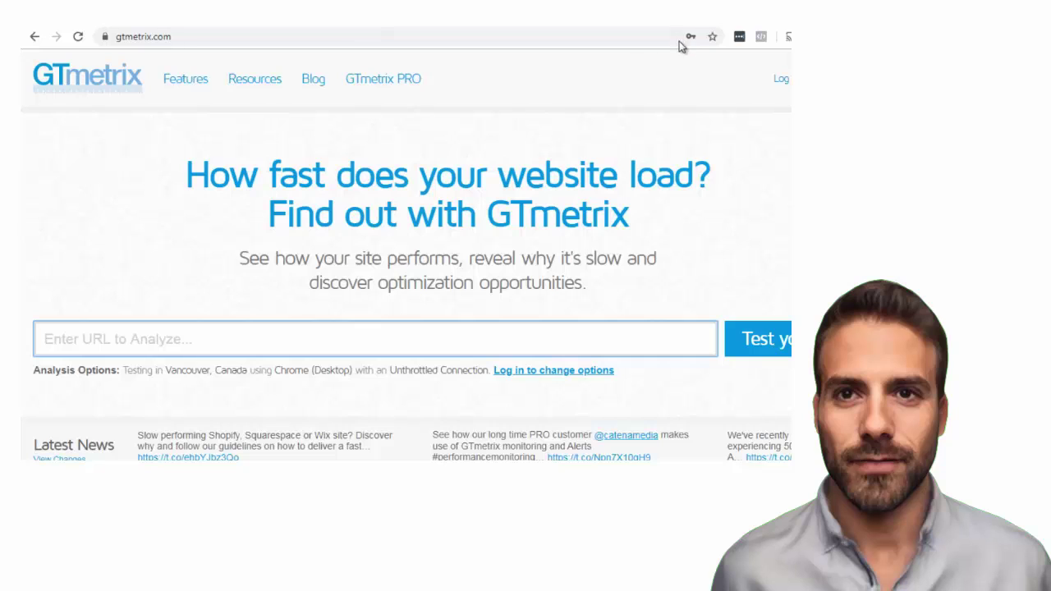
Step: View Google's Test My Site page, and return to the GTmetrix home page
click(694, 17)
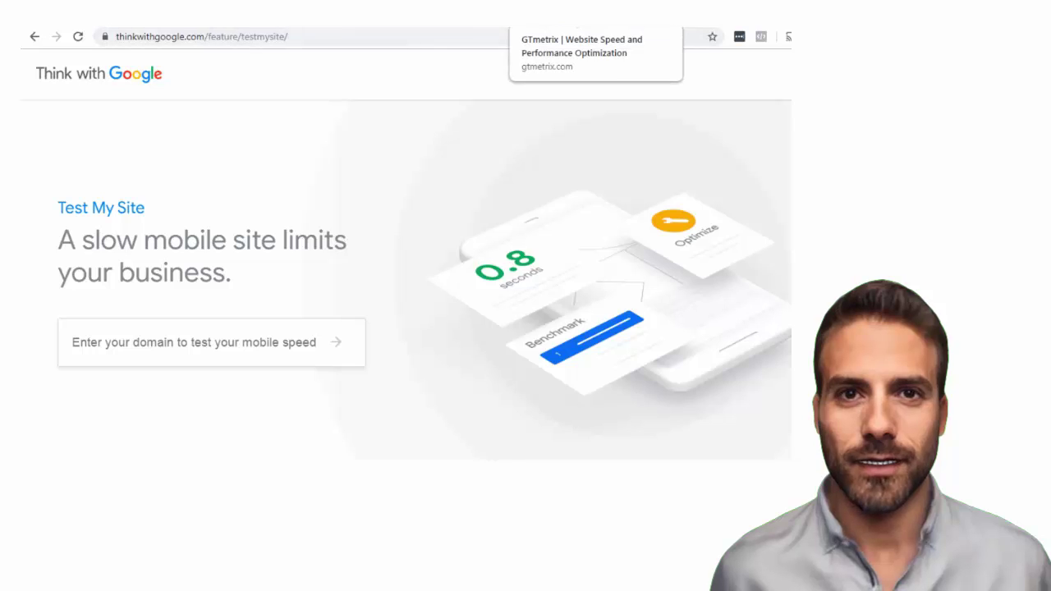
click(628, 27)
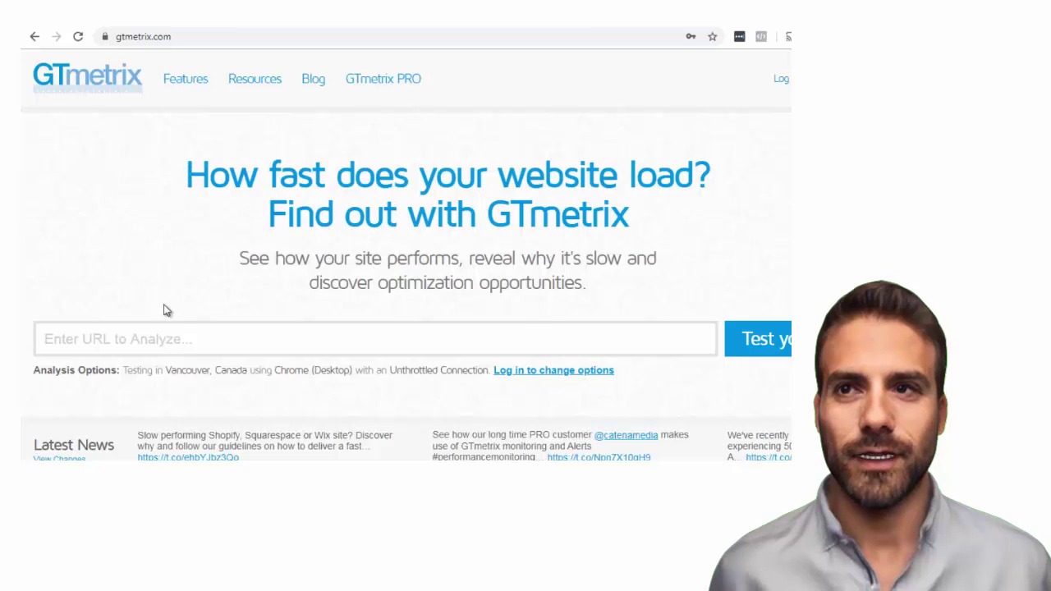
Step: Look through the scubalist.pro home page, from its scuba package reviews to the related articles near its end
key(ctrl+Tab)
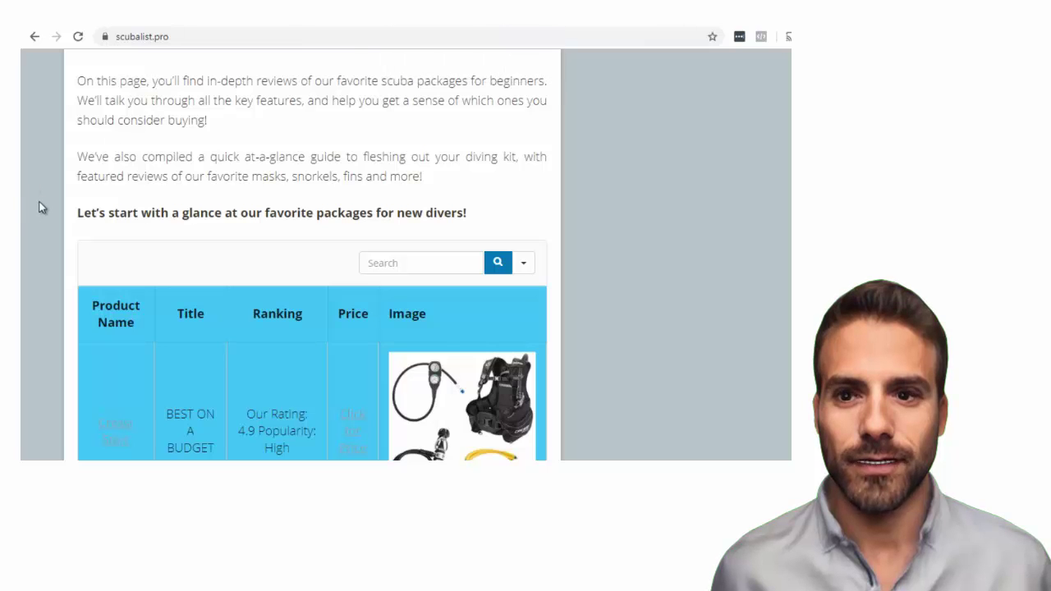
scroll(43, 208, up, 7)
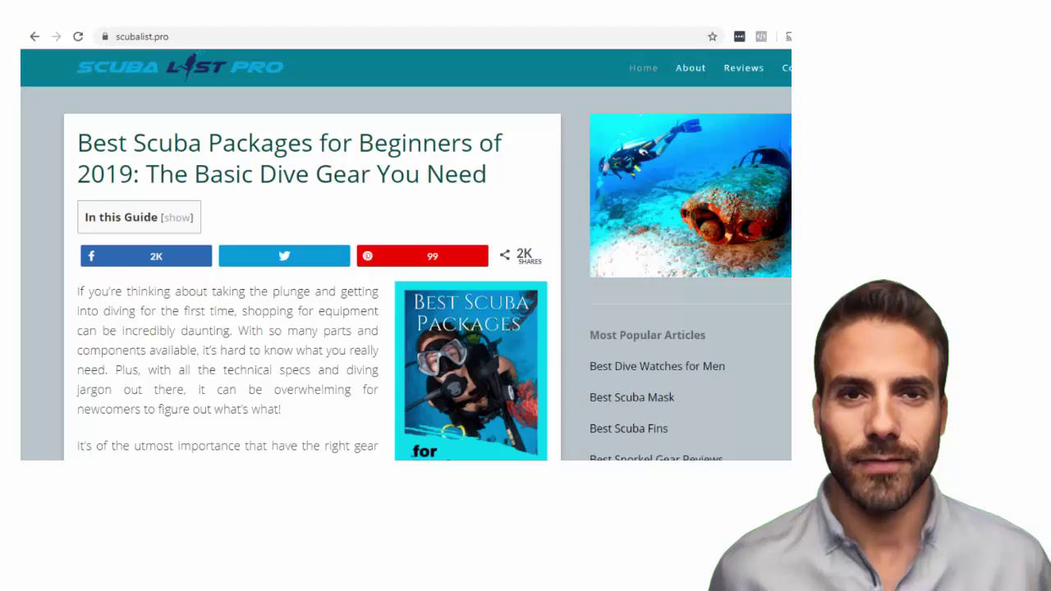
scroll(405, 256, down, 20)
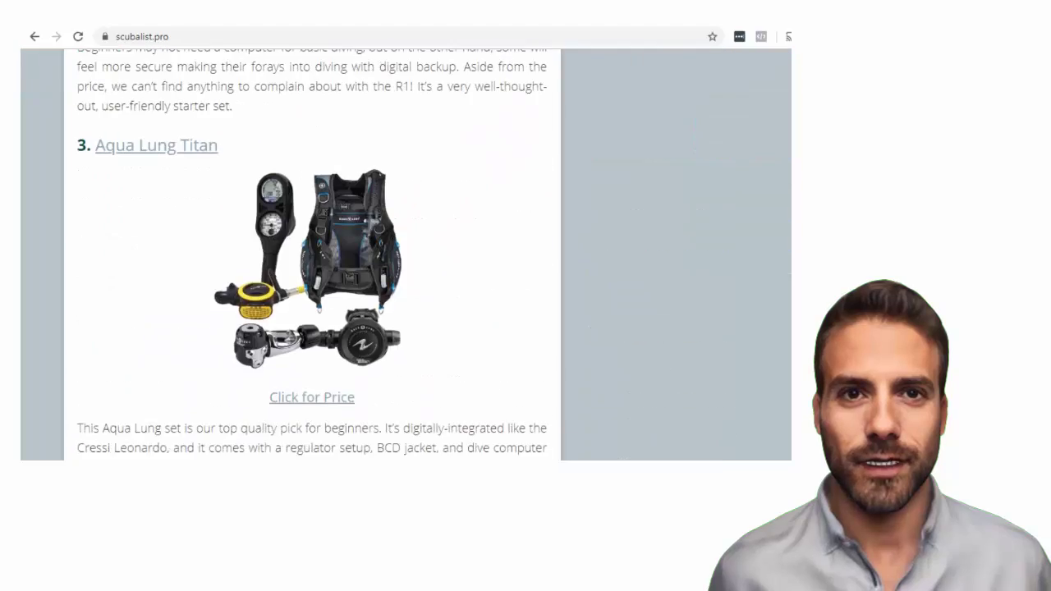
scroll(312, 255, down, 20)
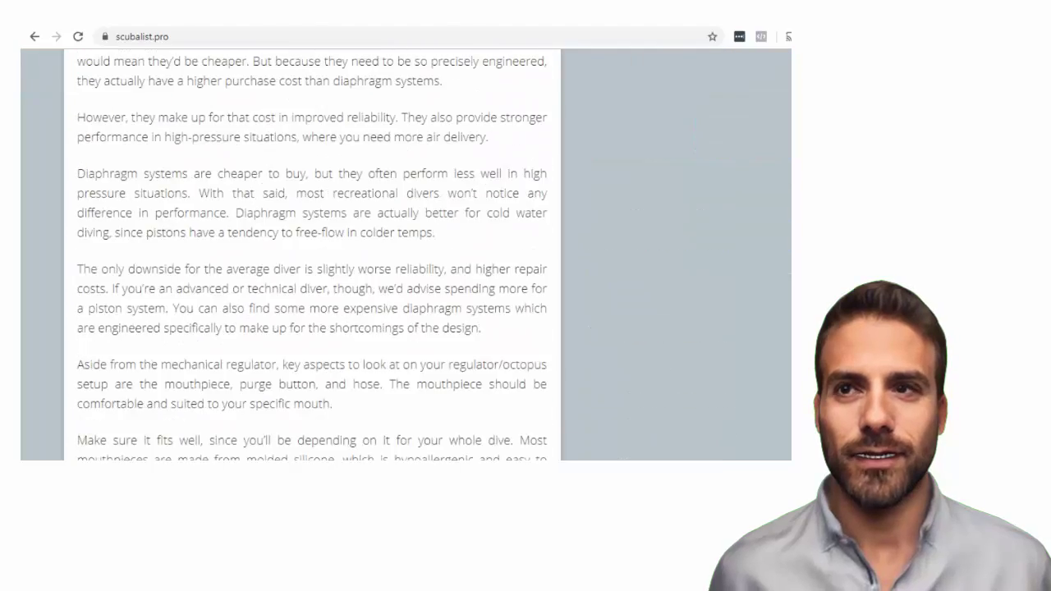
scroll(312, 255, down, 20)
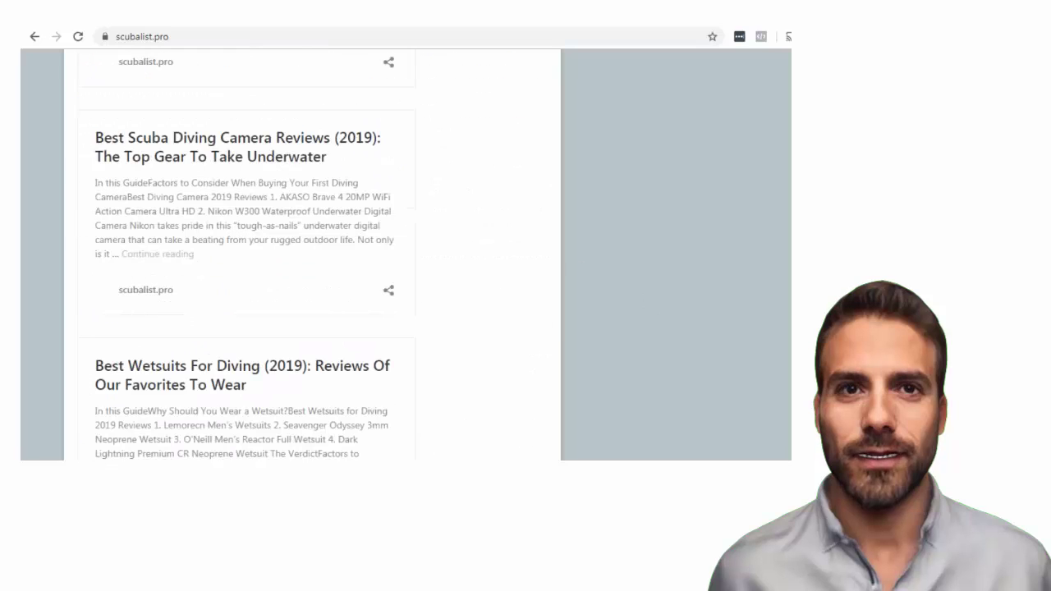
scroll(312, 254, up, 20)
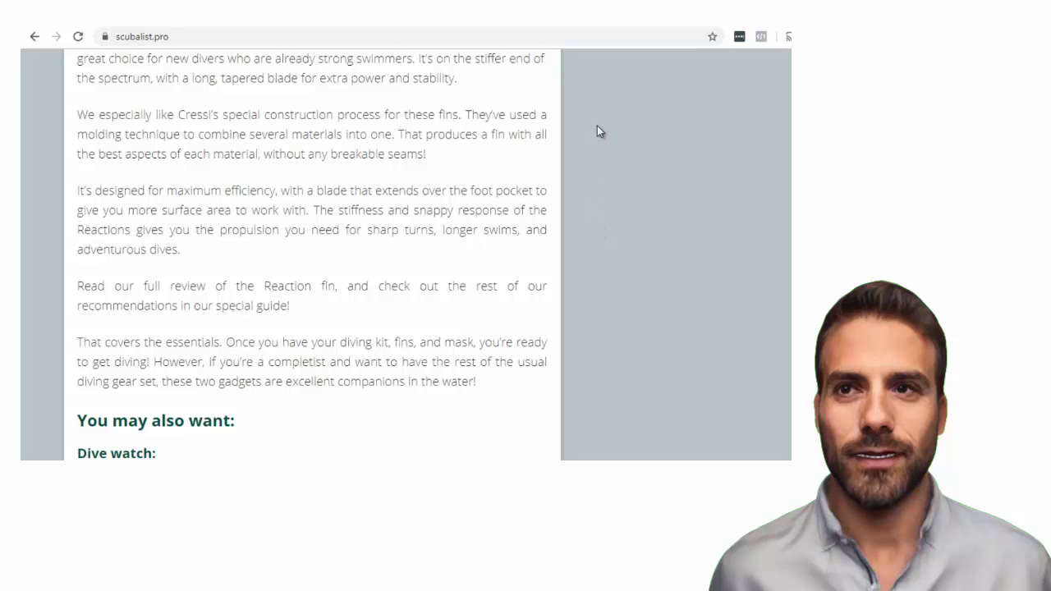
click(579, 30)
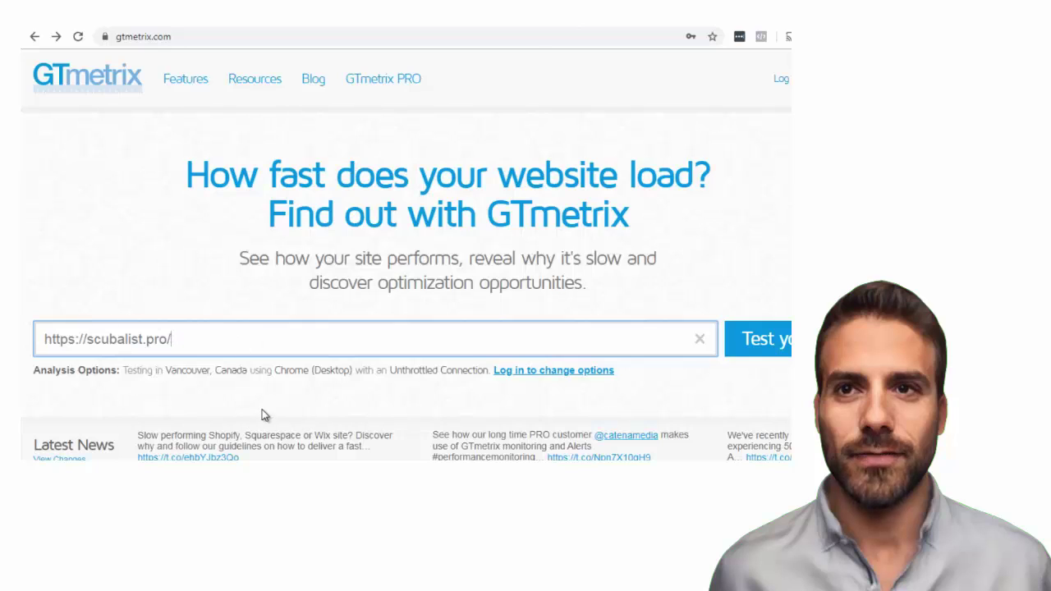
click(778, 338)
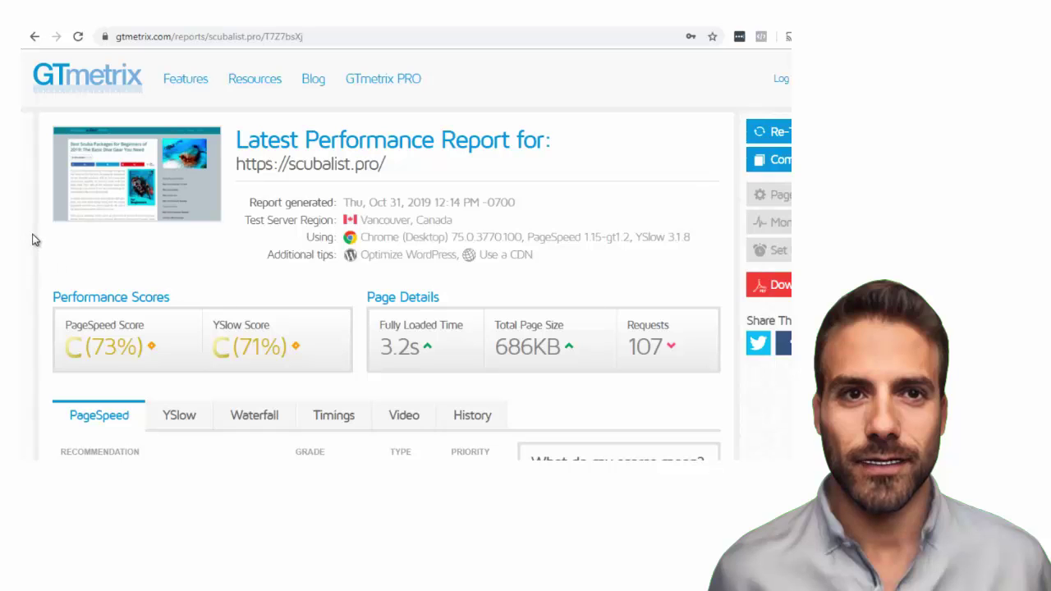
Step: Examine the details of the PageSpeed recommendations Serve scaled images and Enable Keep-Alive, including the explanation of Keep-Alive
scroll(33, 239, down, 4)
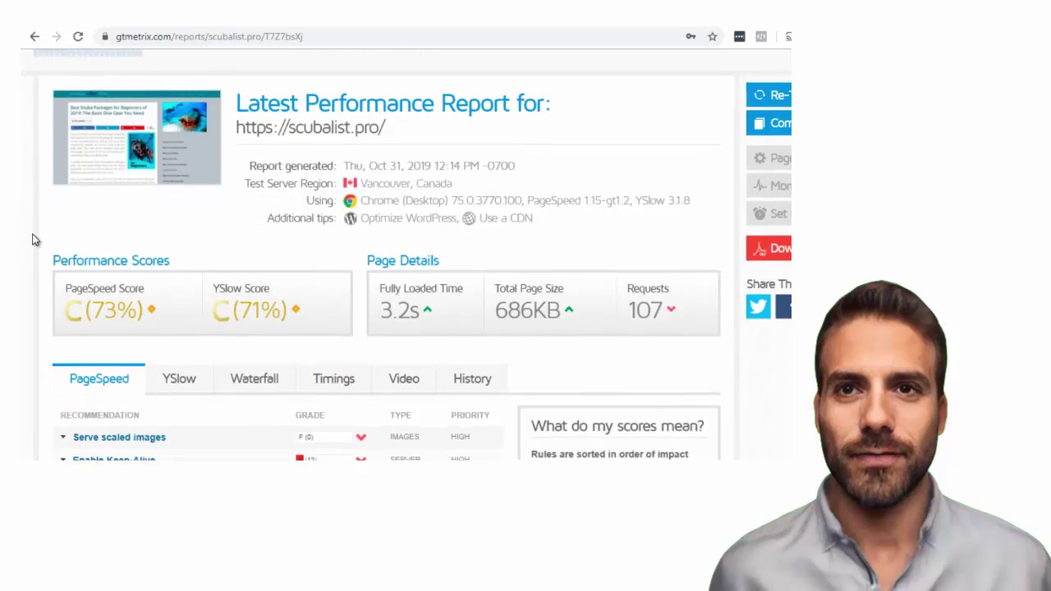
scroll(33, 239, down, 2)
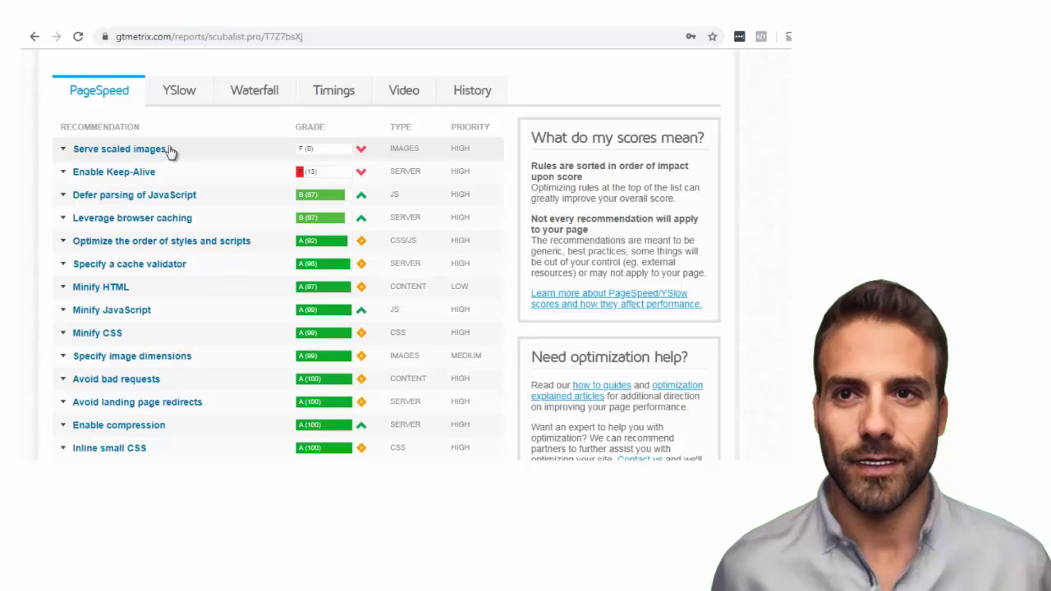
click(60, 152)
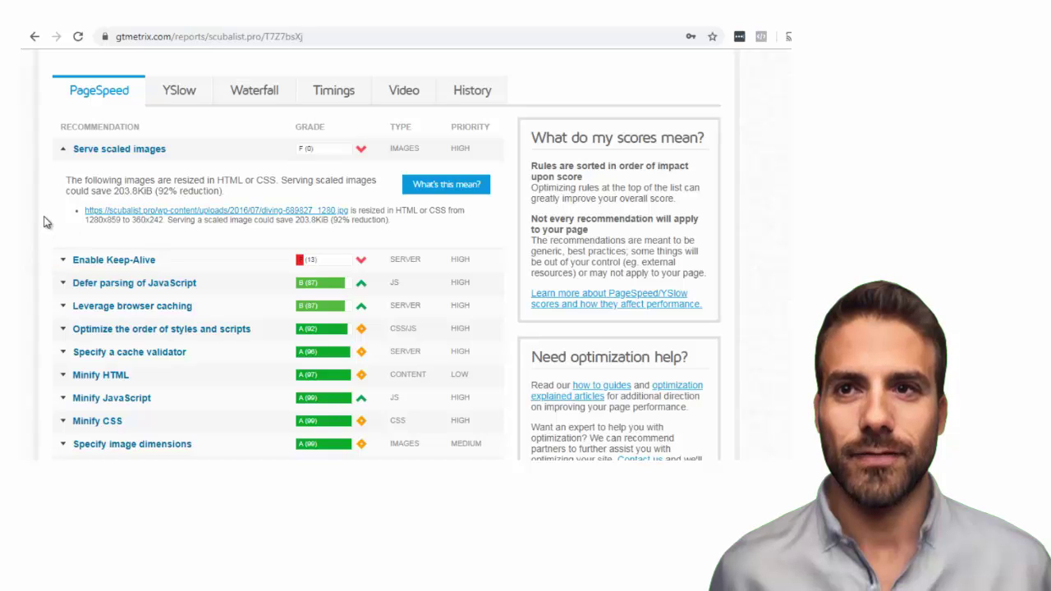
click(64, 150)
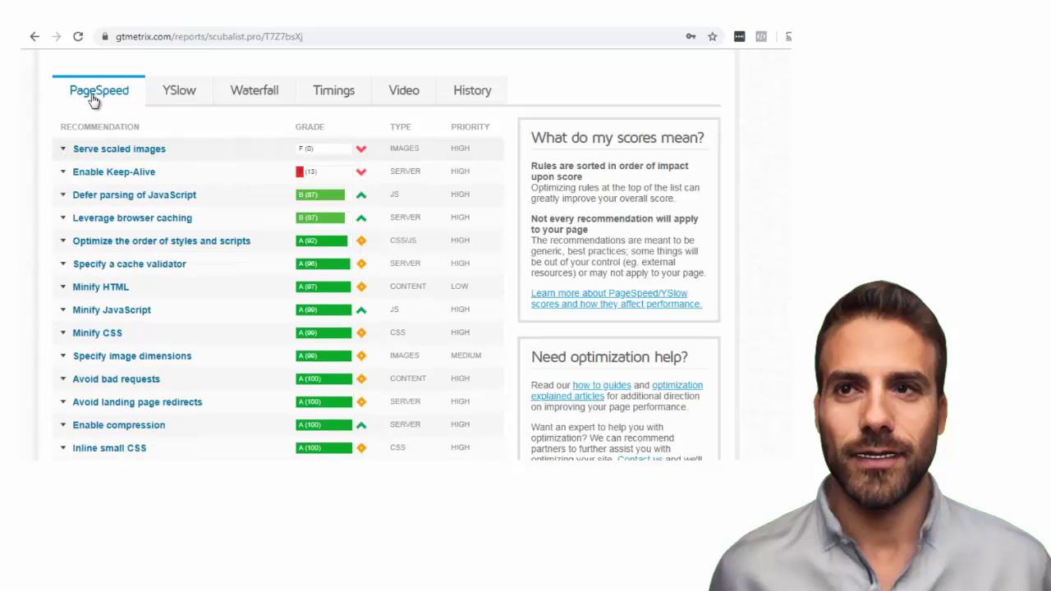
click(64, 174)
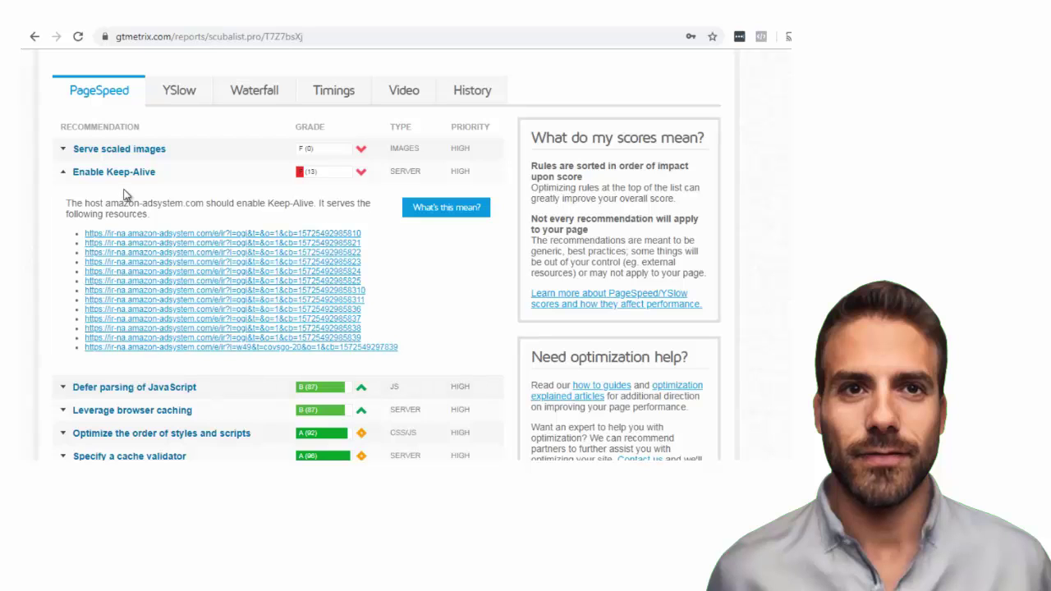
click(446, 210)
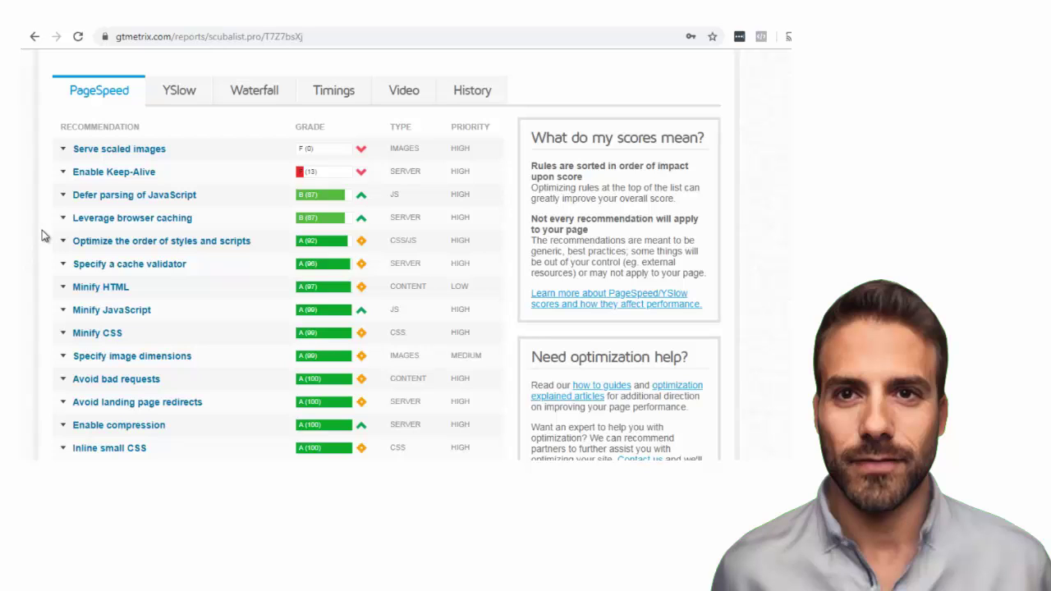
Step: Show the YSlow recommendations and examine the components listed for Add Expires headers, then collapse them
click(175, 97)
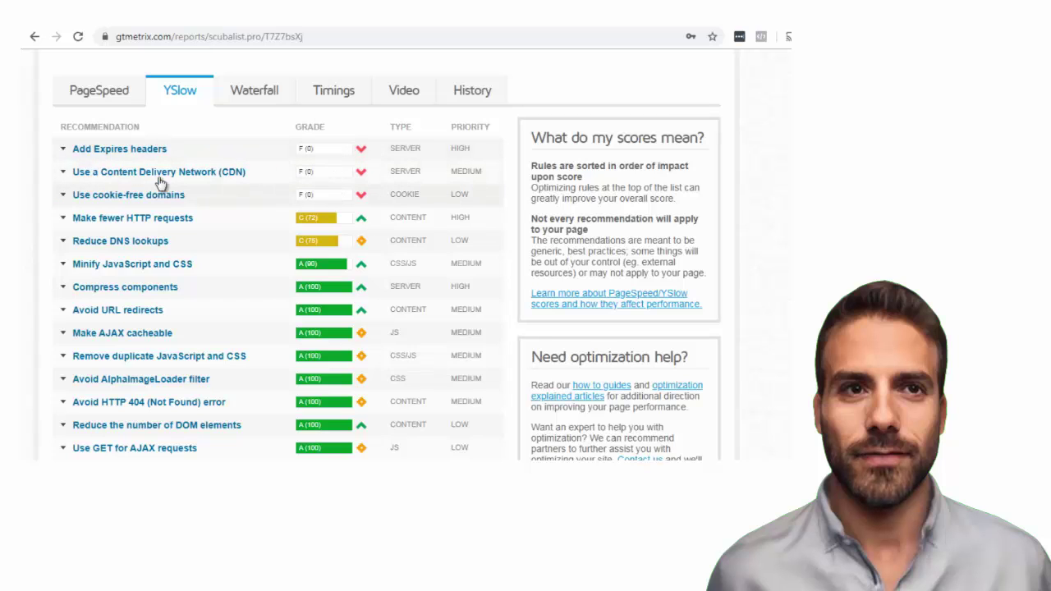
click(61, 152)
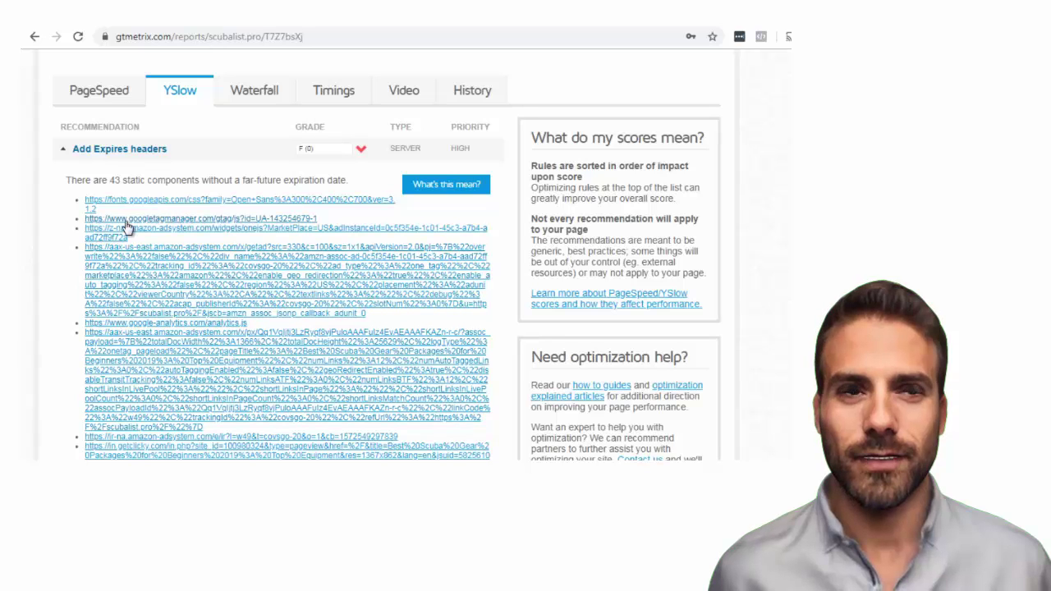
click(64, 151)
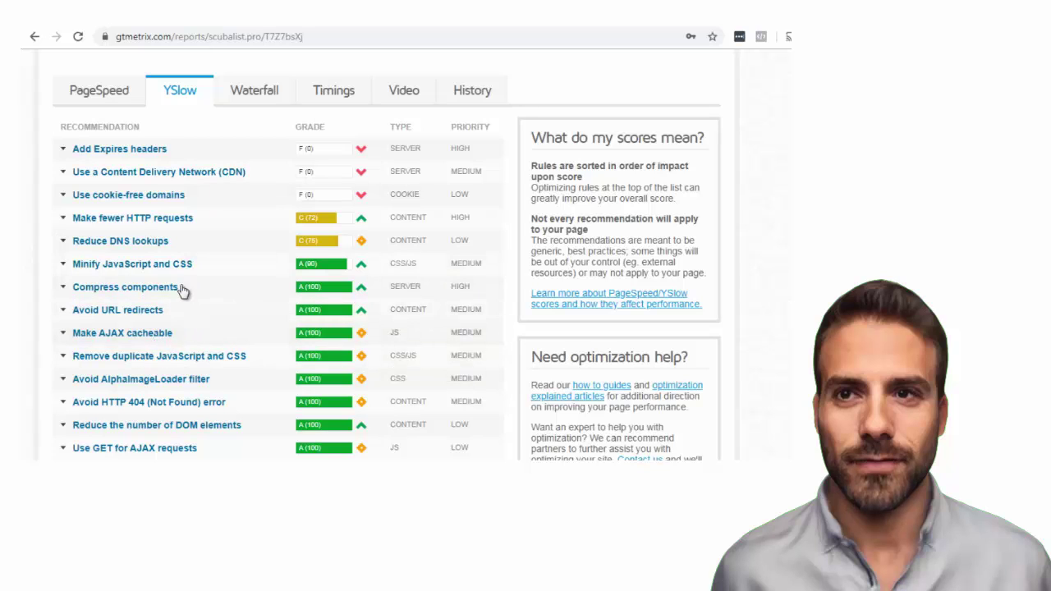
Step: Open the report's waterfall chart and inspect the timing breakdown of individual page requests
click(256, 97)
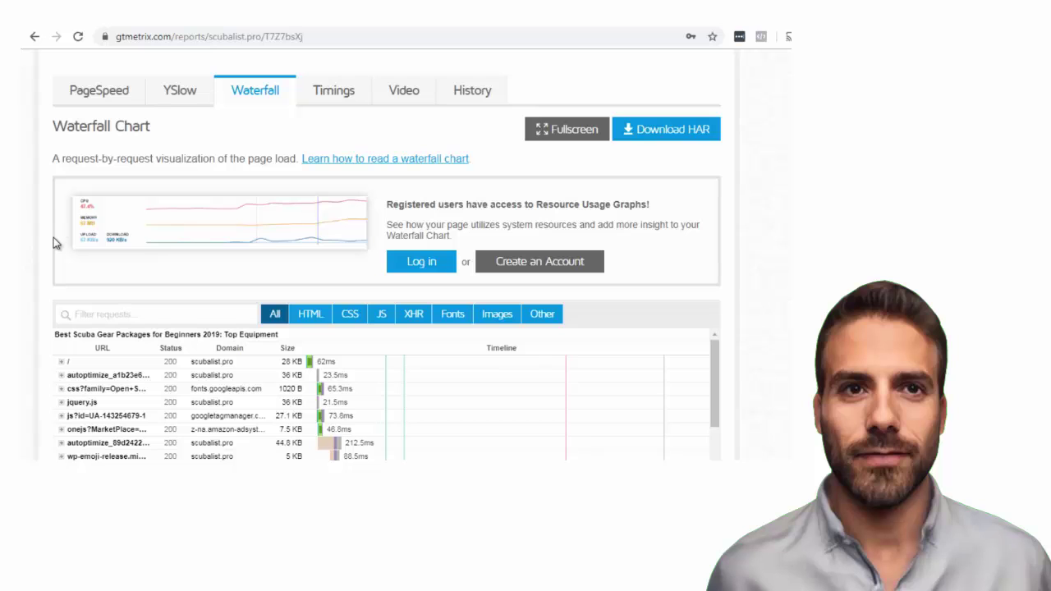
scroll(54, 240, down, 3)
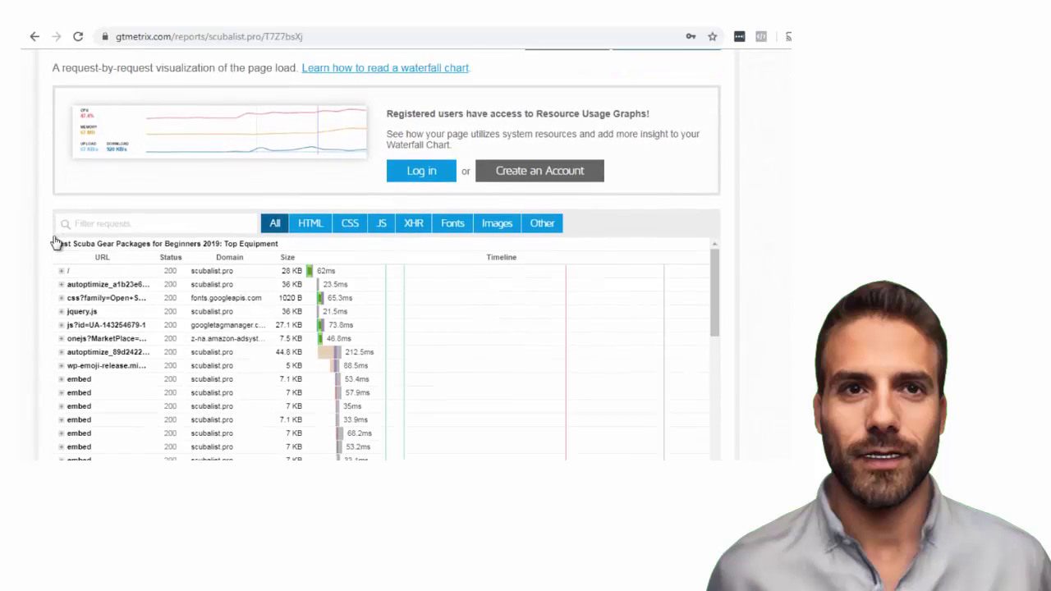
scroll(53, 236, up, 1)
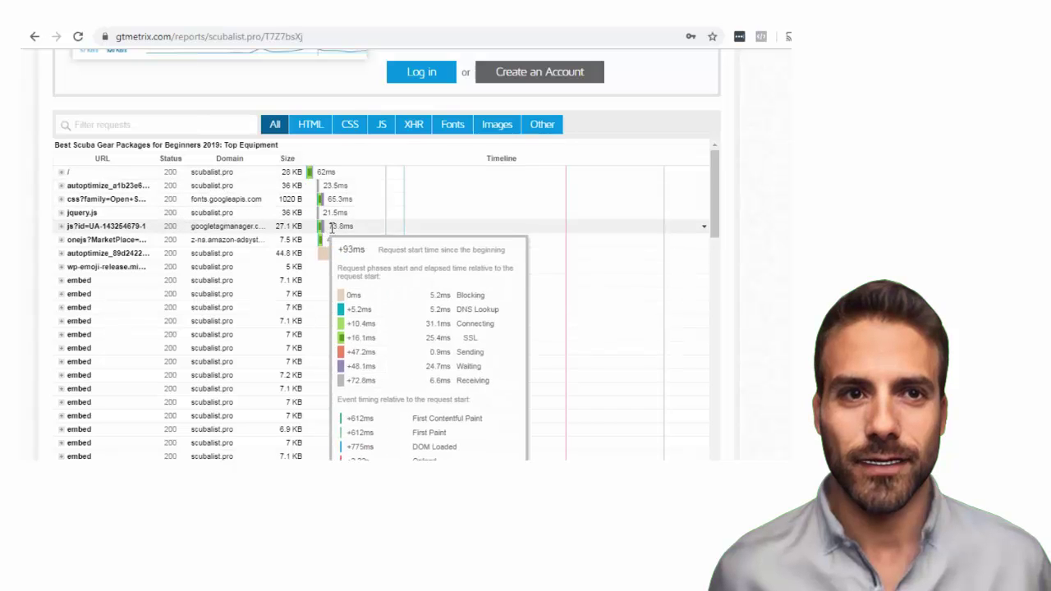
mouse_move(342, 199)
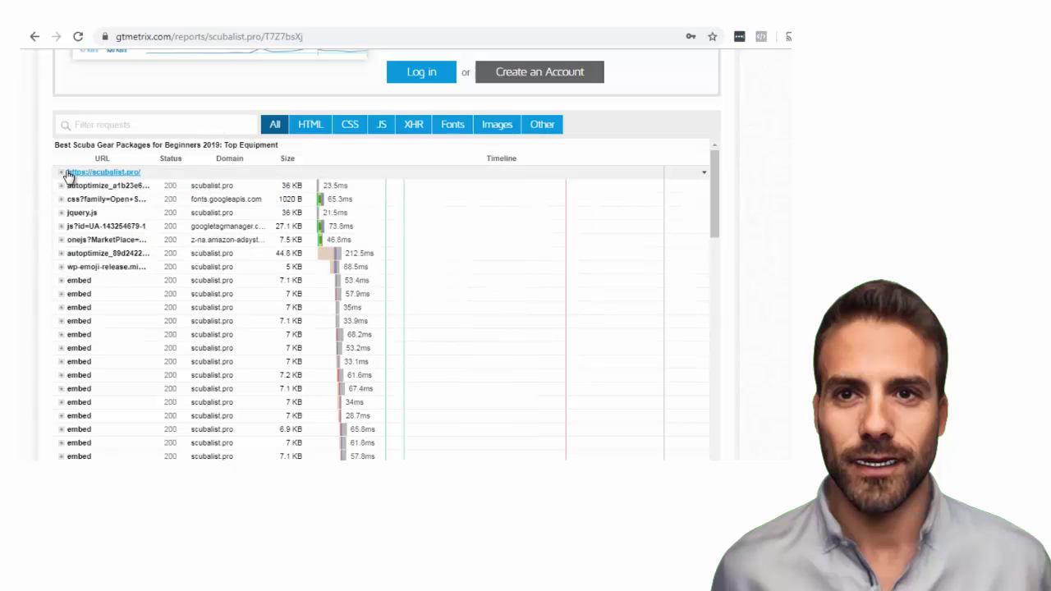
scroll(35, 203, up, 3)
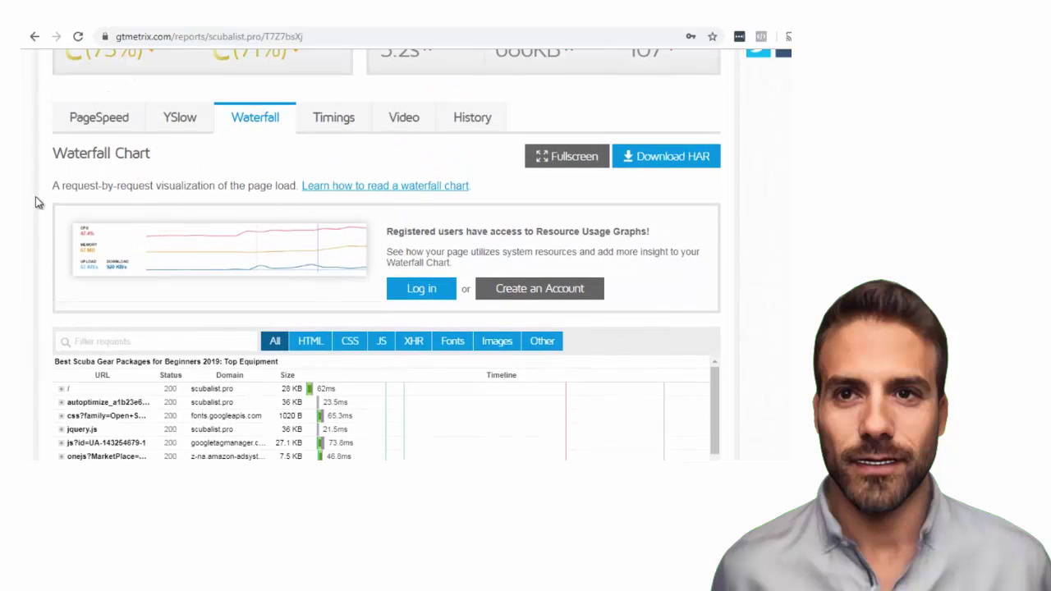
Step: View the report's page load timings, page load video and report history sections
click(324, 123)
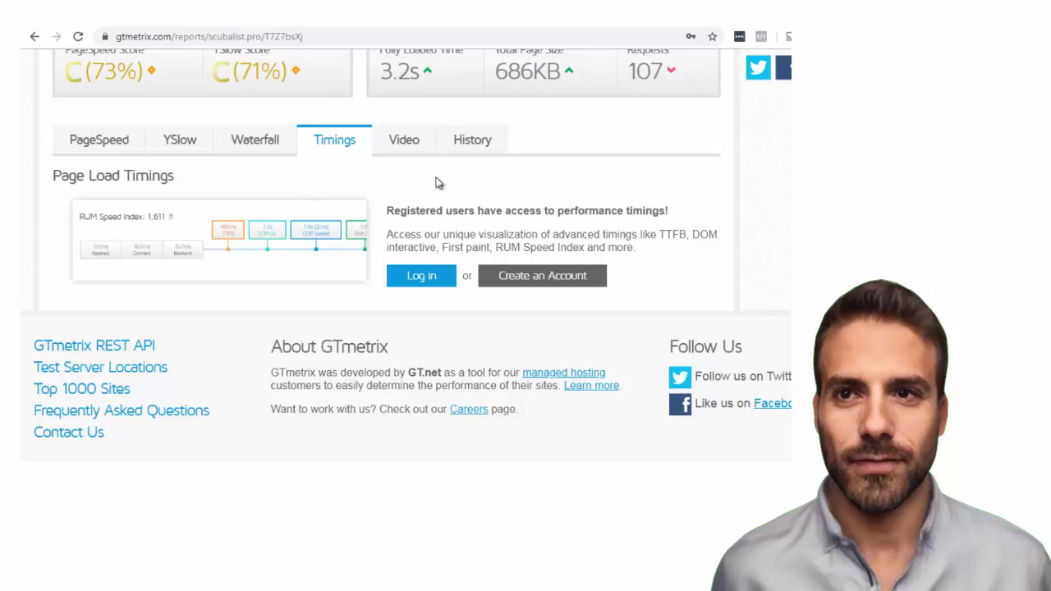
click(411, 143)
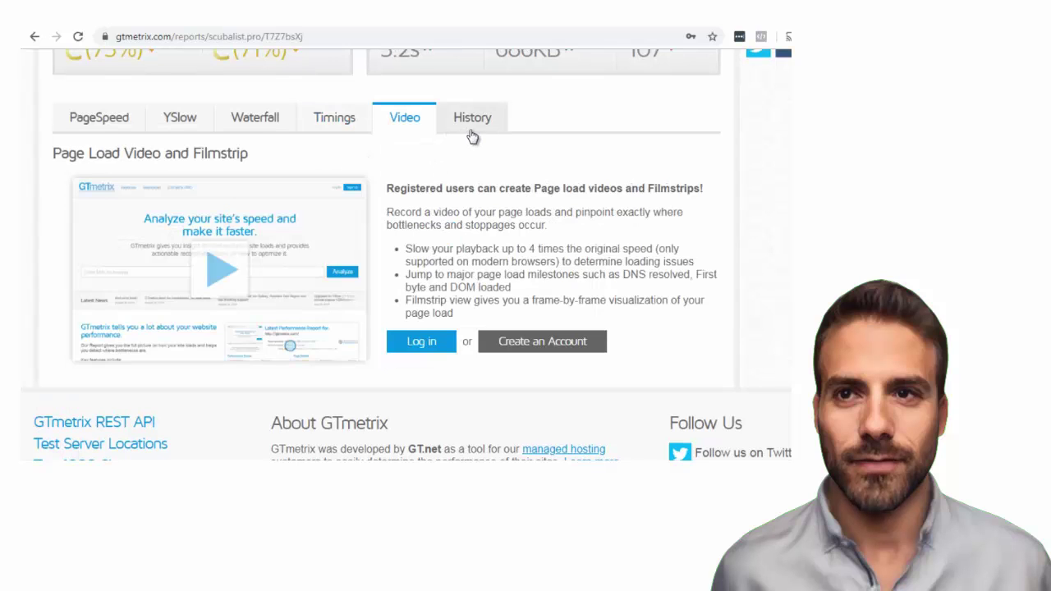
click(470, 131)
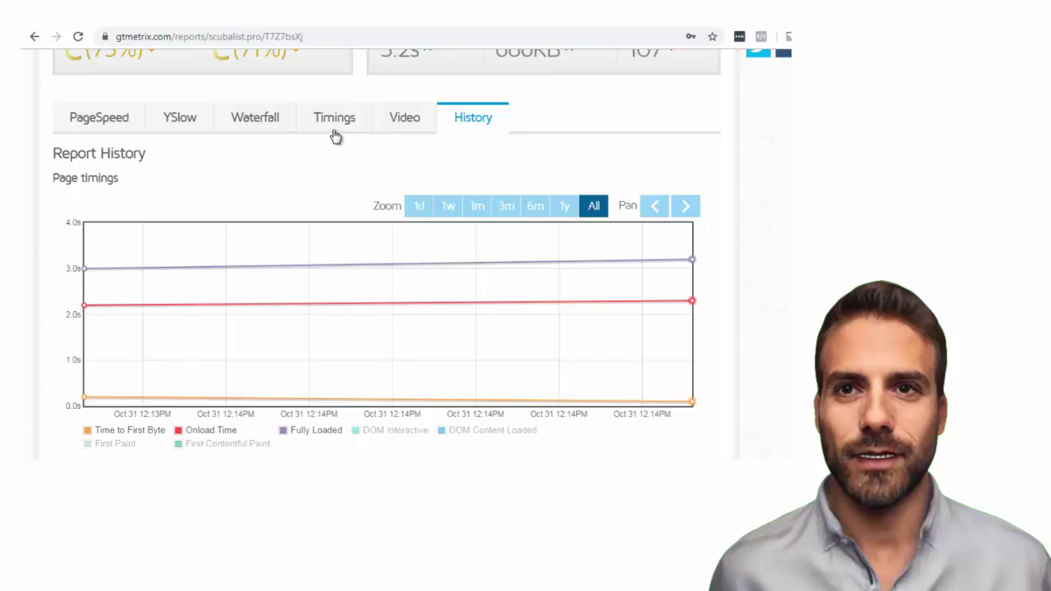
Step: Revisit the PageSpeed and YSlow recommendations and return to the waterfall chart
click(124, 121)
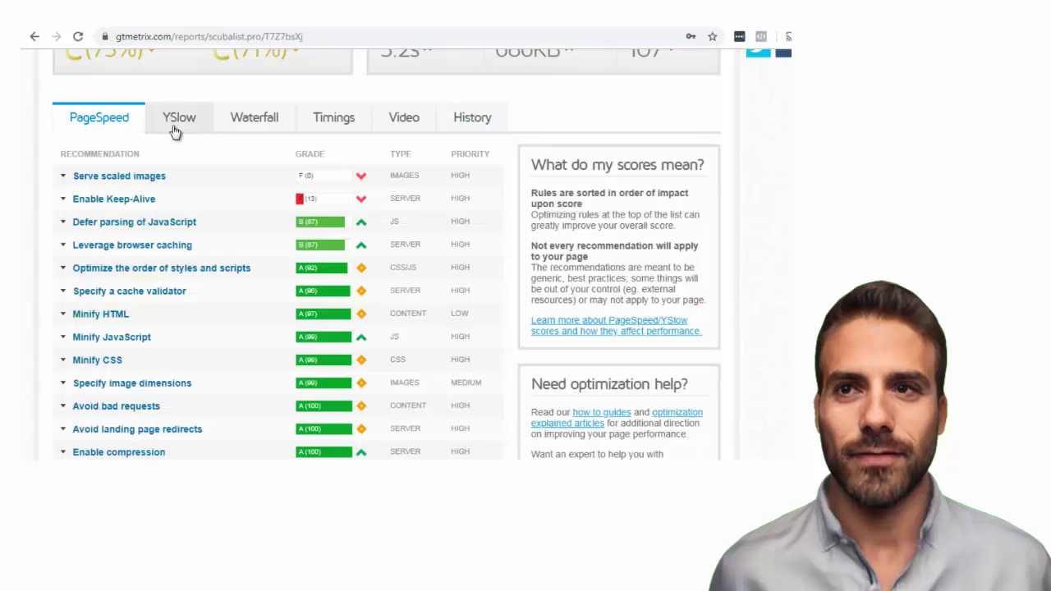
click(175, 130)
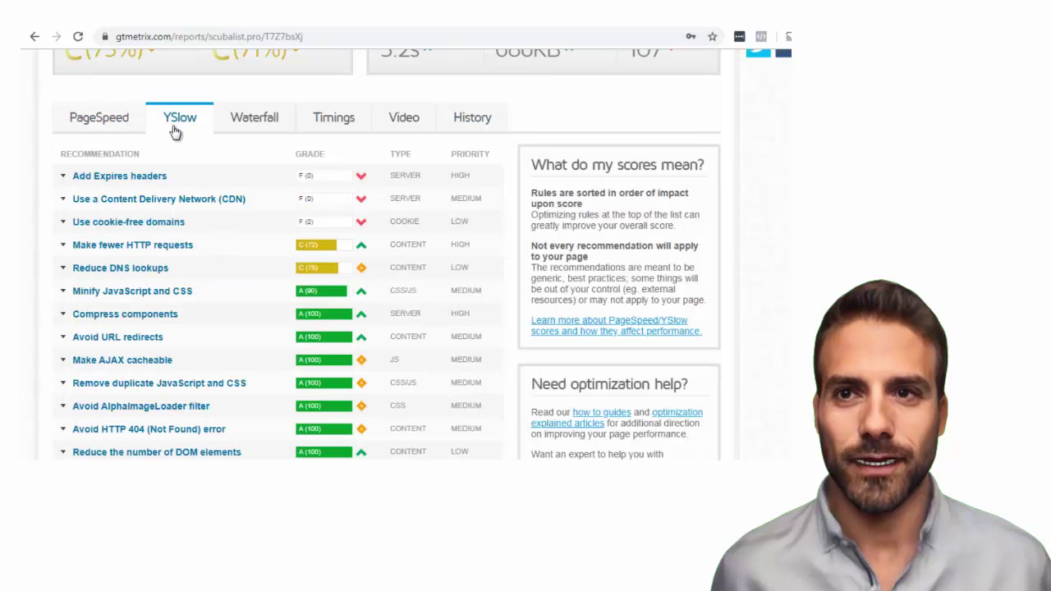
click(263, 119)
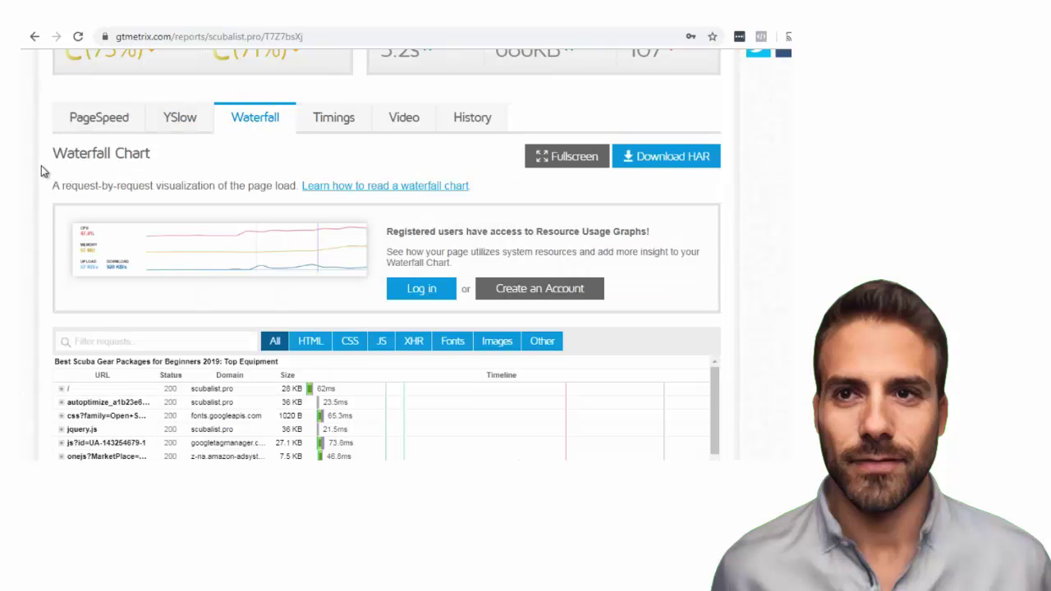
Step: Review the report's performance scores and page details, and open the Optimize WordPress guide from the additional tips
scroll(41, 165, up, 3)
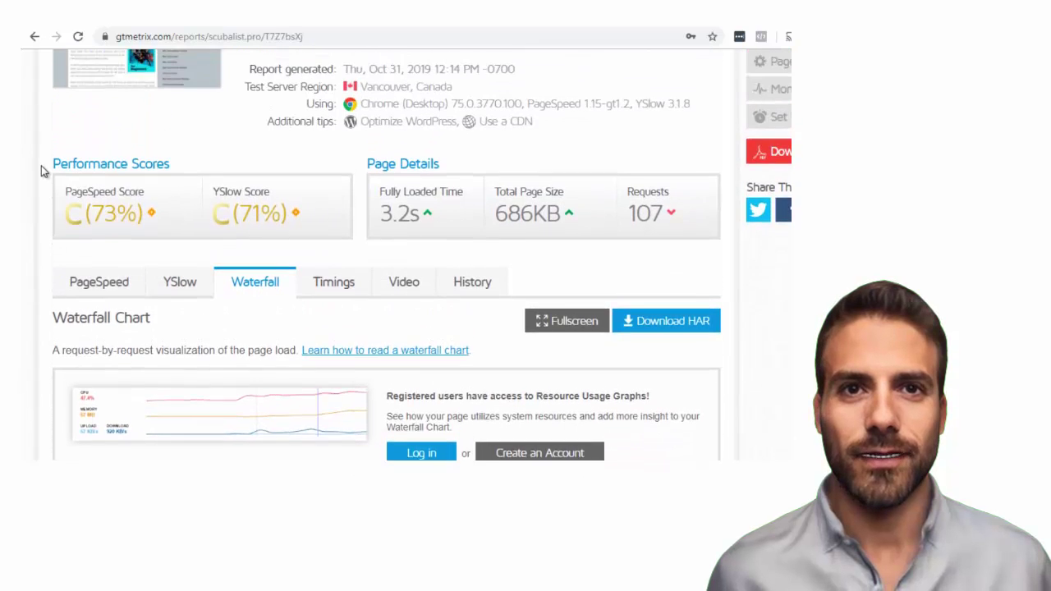
scroll(43, 171, up, 1)
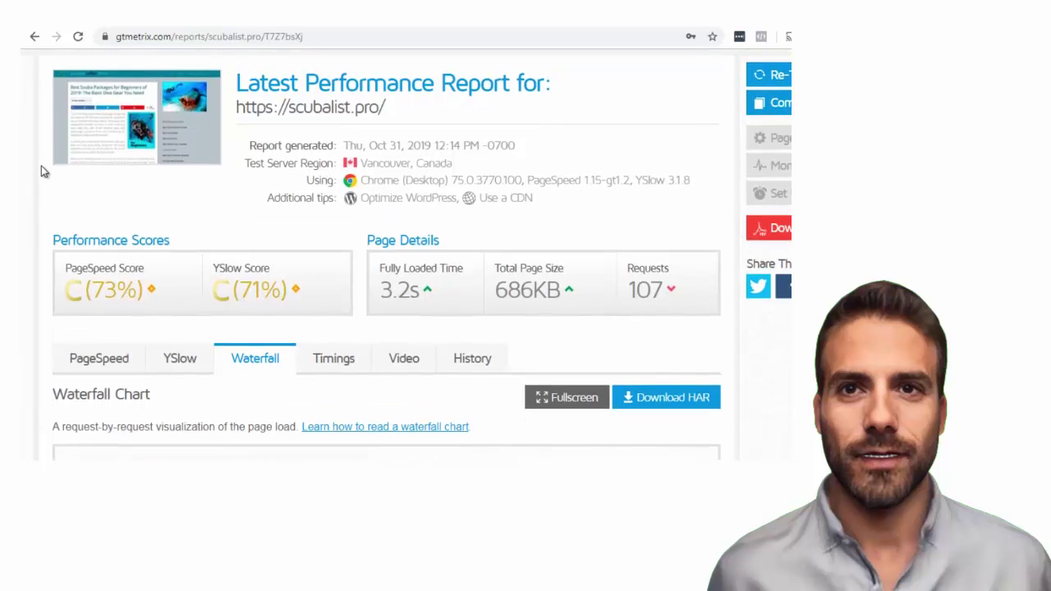
scroll(44, 170, down, 1)
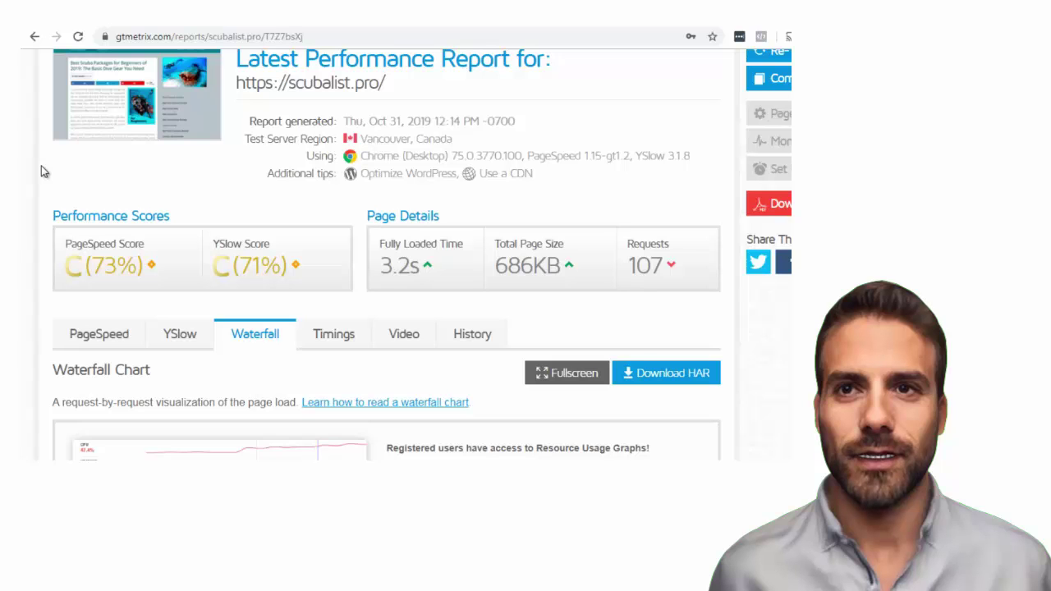
scroll(43, 171, down, 10)
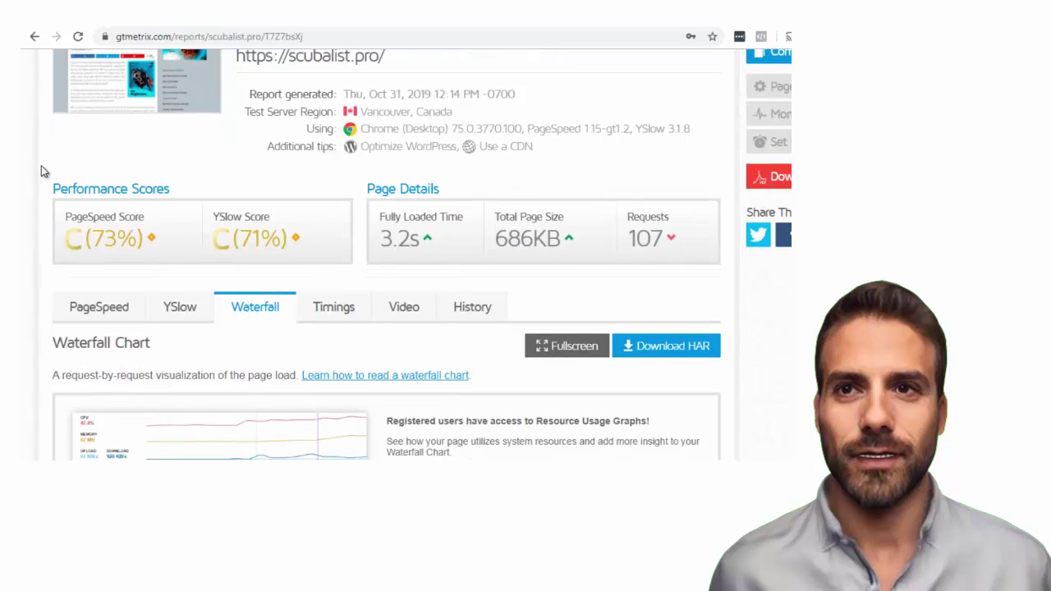
scroll(44, 171, up, 8)
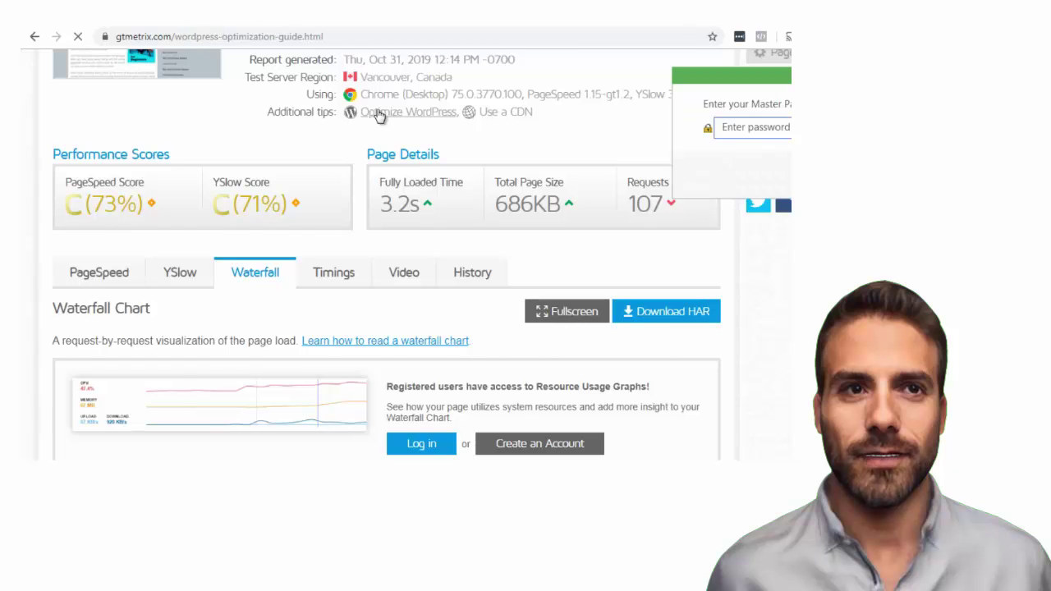
Step: Read through the WordPress Optimization Guide, from the overview and plugin recommendations to the WP Smush image compression step
scroll(414, 254, down, 4)
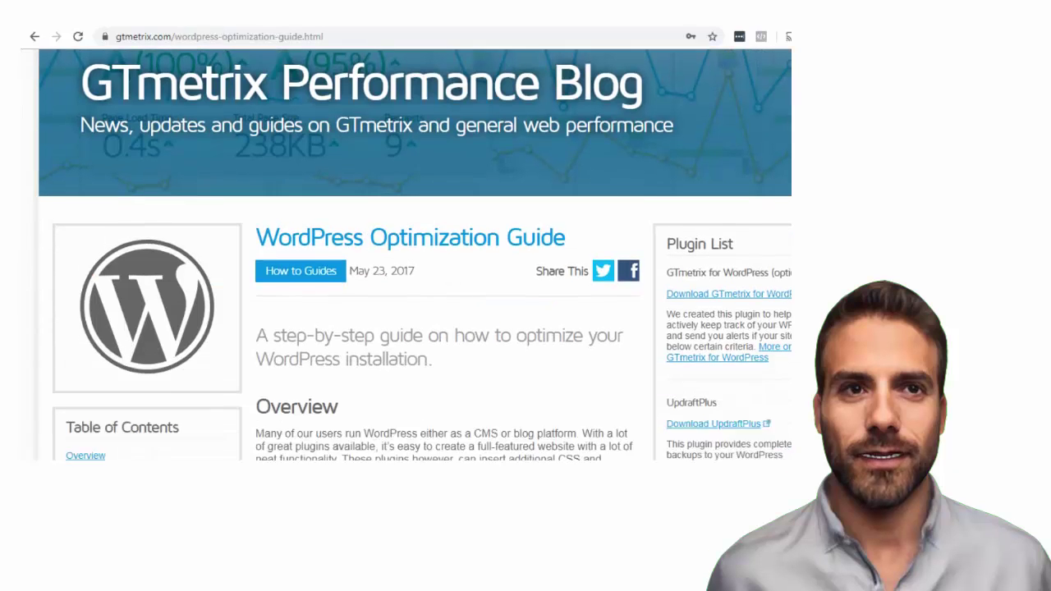
scroll(415, 254, up, 1)
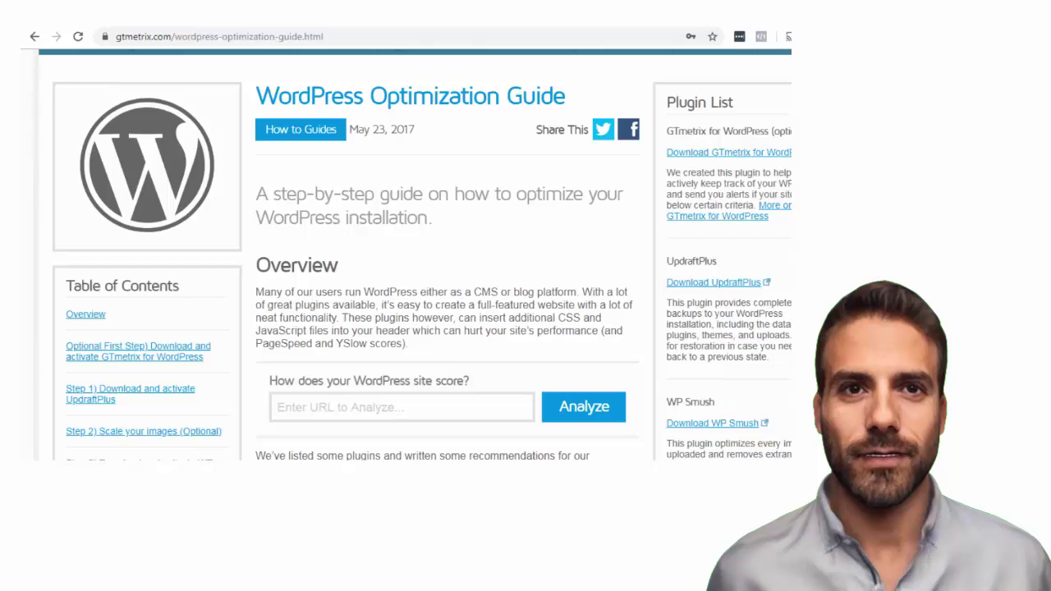
scroll(415, 255, down, 5)
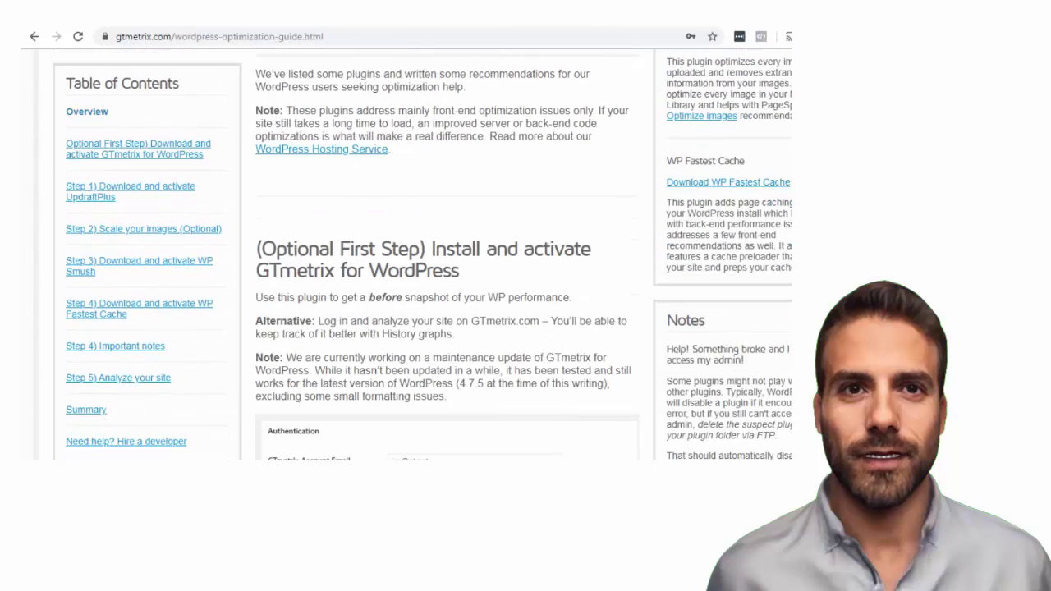
scroll(447, 254, down, 15)
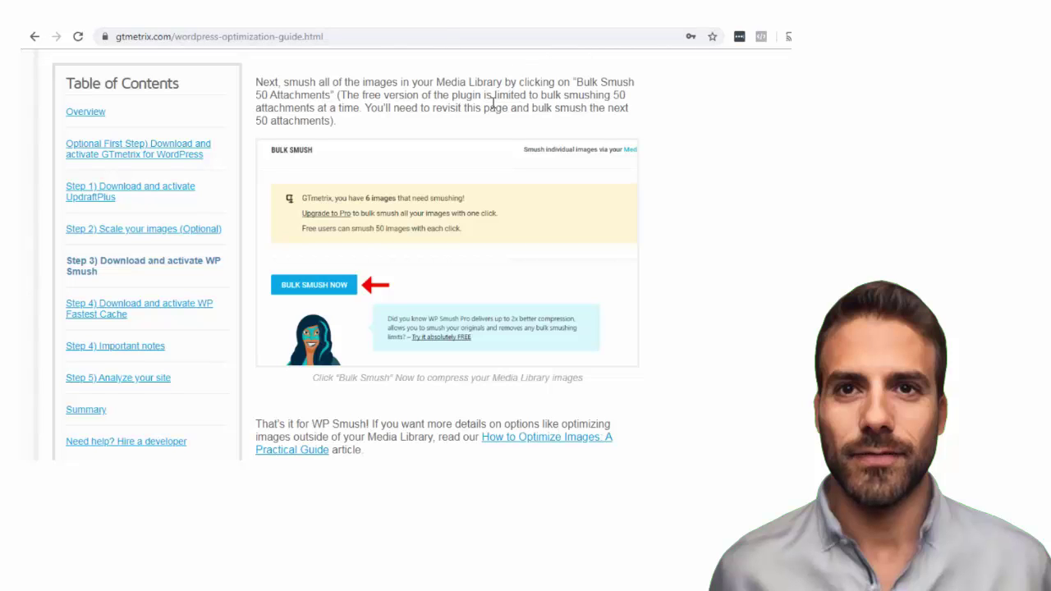
Step: Switch to Think with Google's Test My Site, test the mobile speed of scubalist.pro and review its speed rating and monthly trend
click(677, 17)
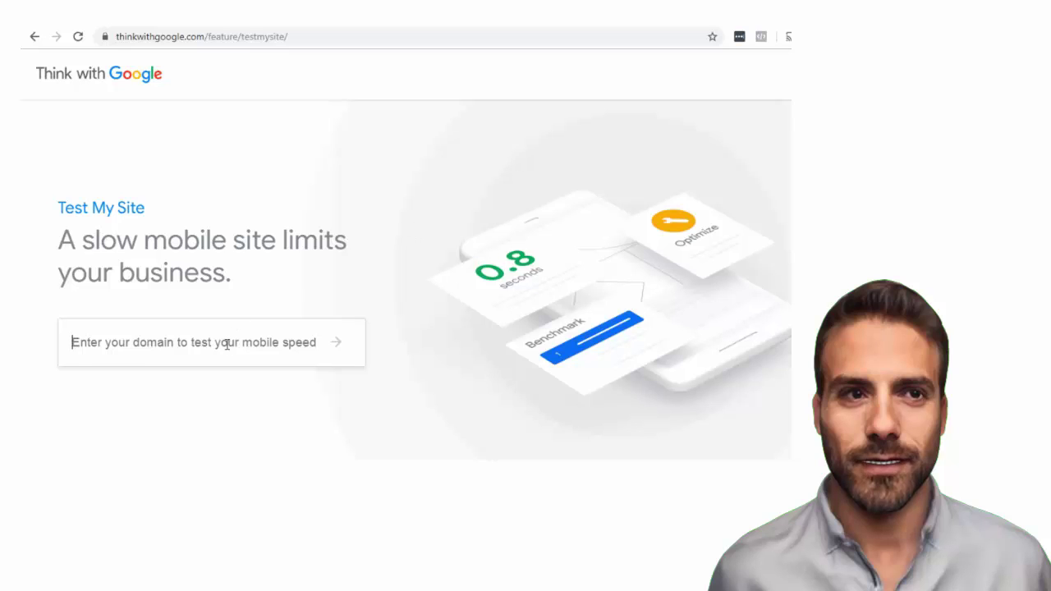
text(WP Cache Plugins)
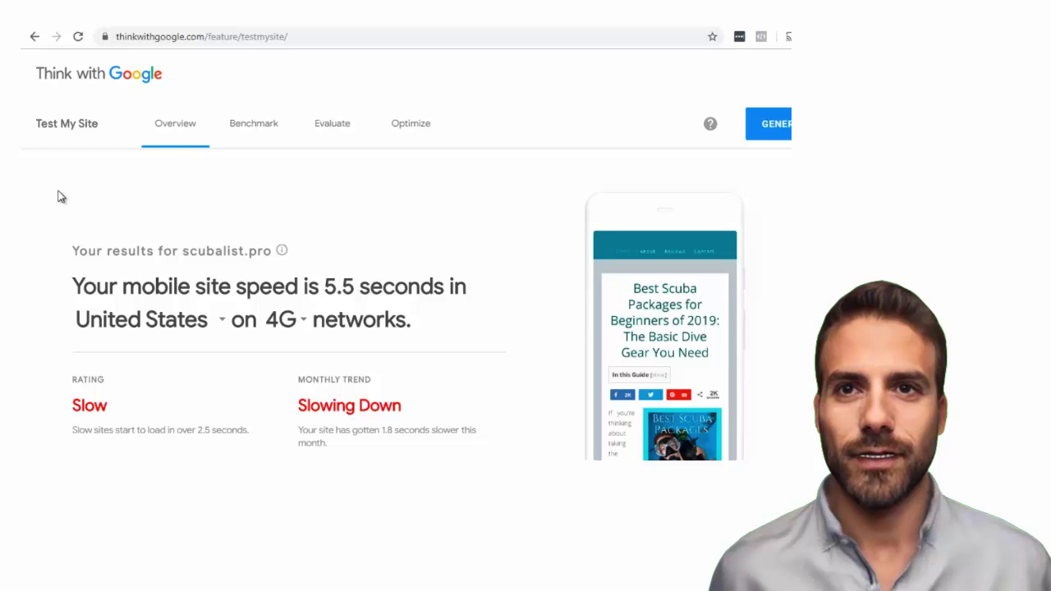
scroll(57, 197, down, 2)
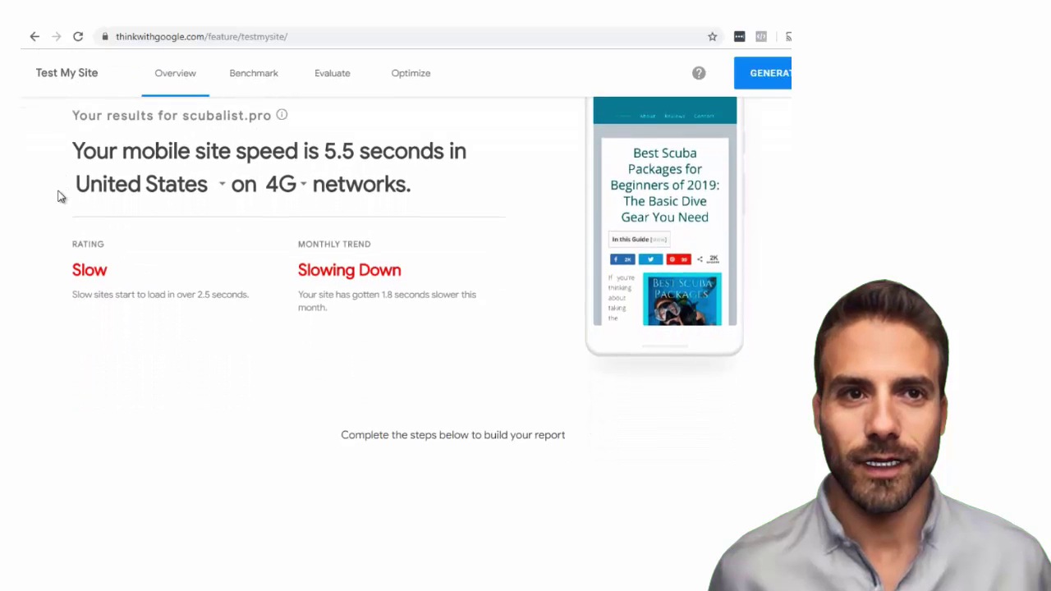
scroll(58, 197, up, 1)
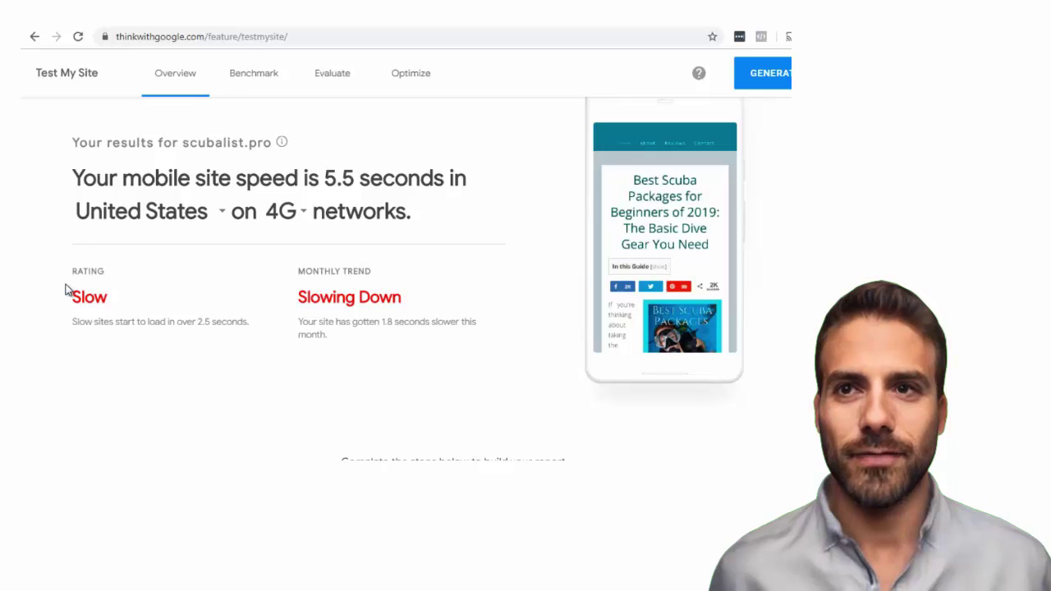
Step: Examine the business impact evaluation and the recommended page fixes for scubalist.pro in the Test My Site results
scroll(59, 293, down, 3)
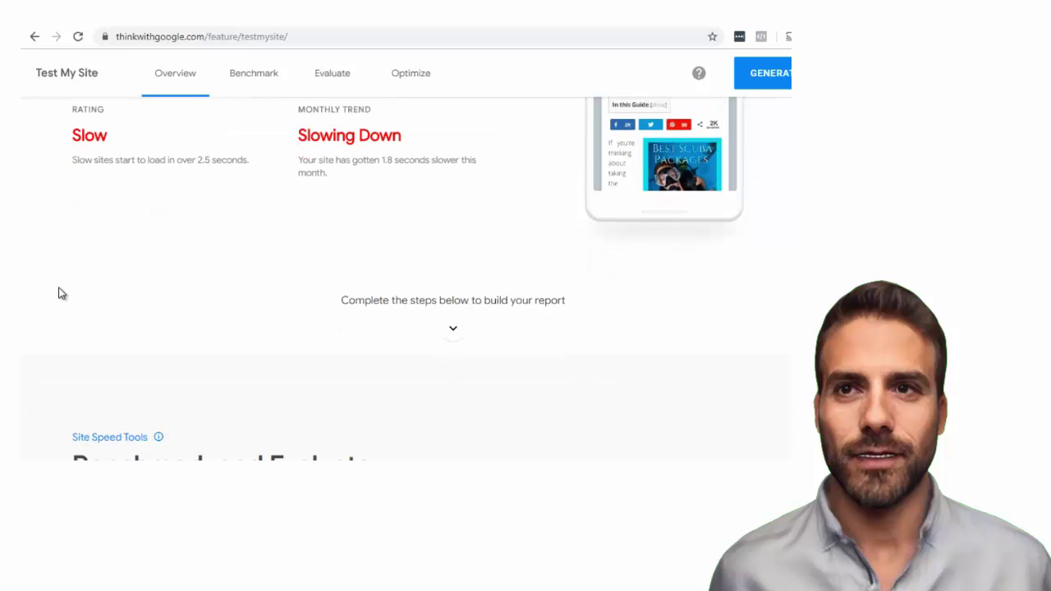
scroll(59, 293, down, 10)
scroll(59, 293, up, 1)
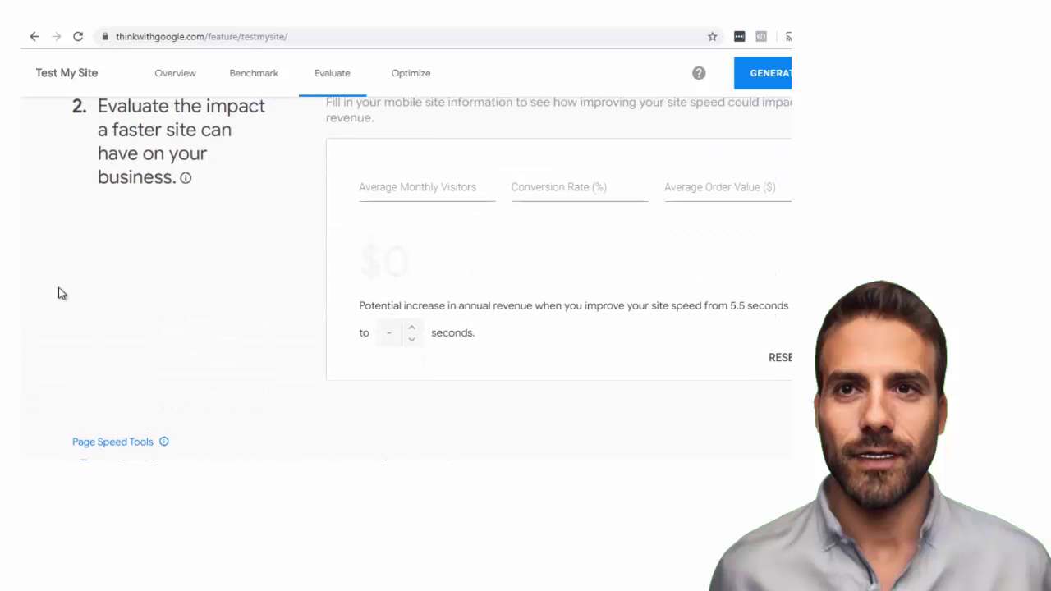
scroll(59, 293, down, 4)
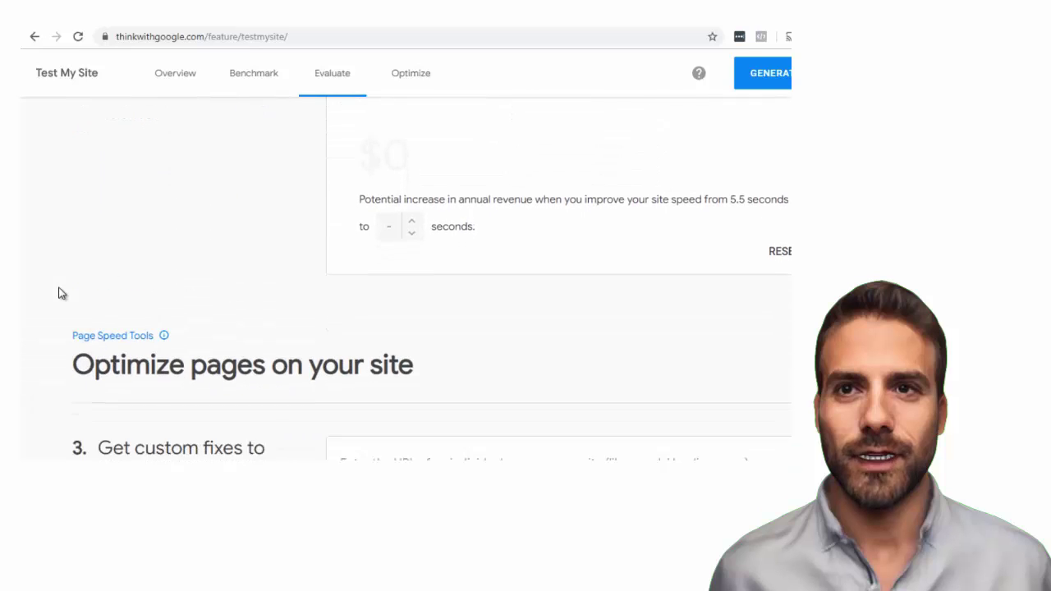
scroll(59, 293, down, 3)
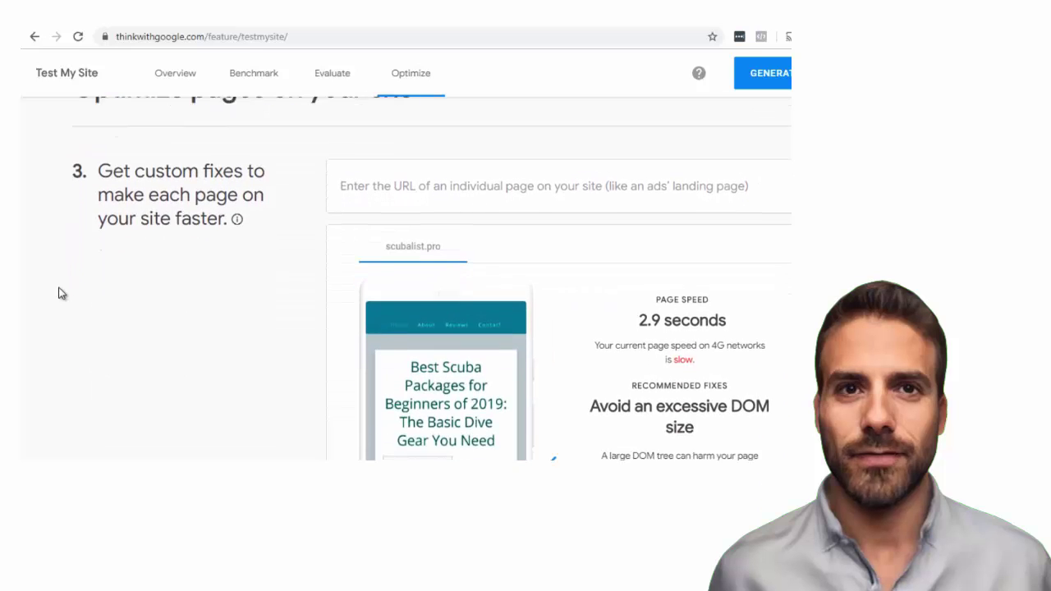
scroll(59, 293, up, 1)
scroll(59, 293, down, 1)
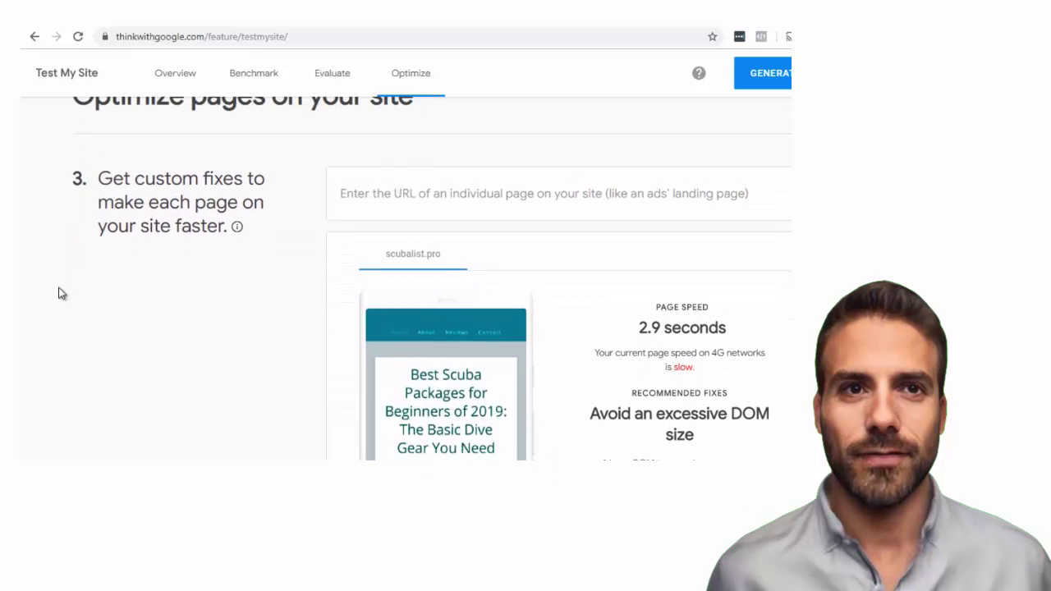
scroll(59, 293, down, 2)
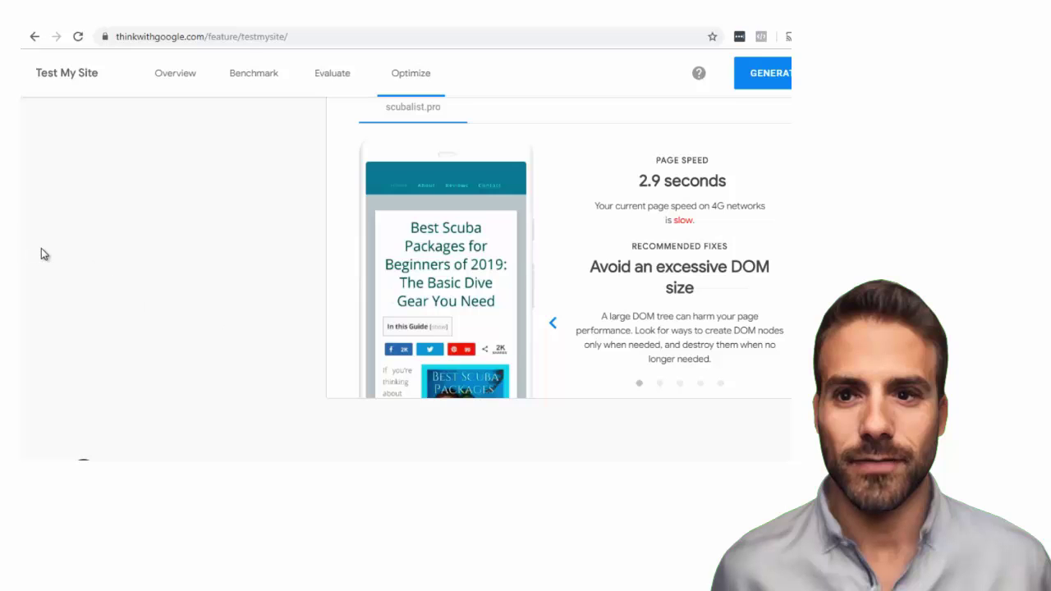
Step: View the free report generation section and return to the competitor site speed benchmark
scroll(41, 248, down, 4)
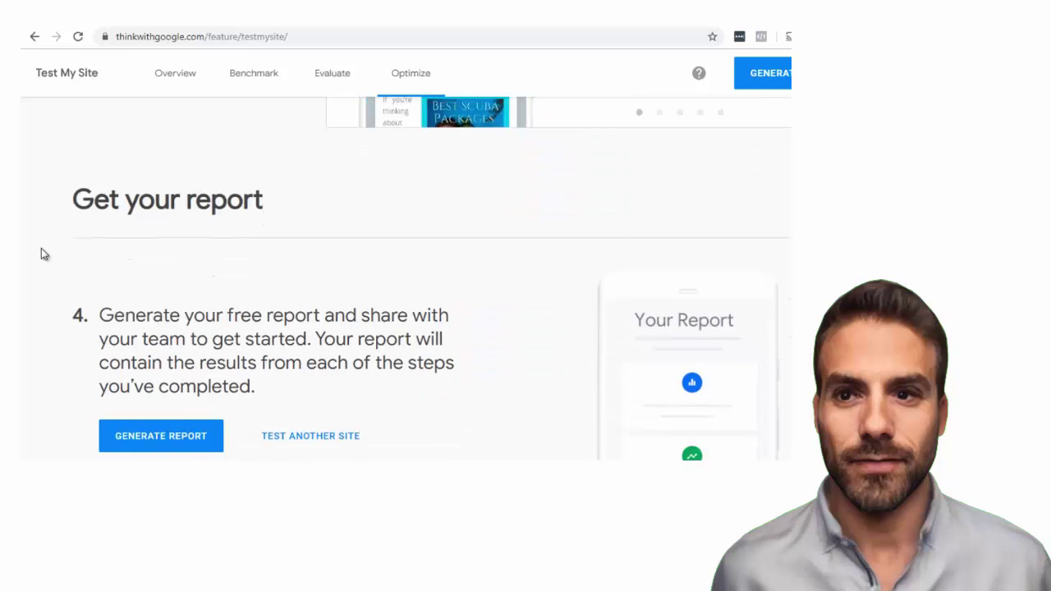
scroll(41, 248, up, 10)
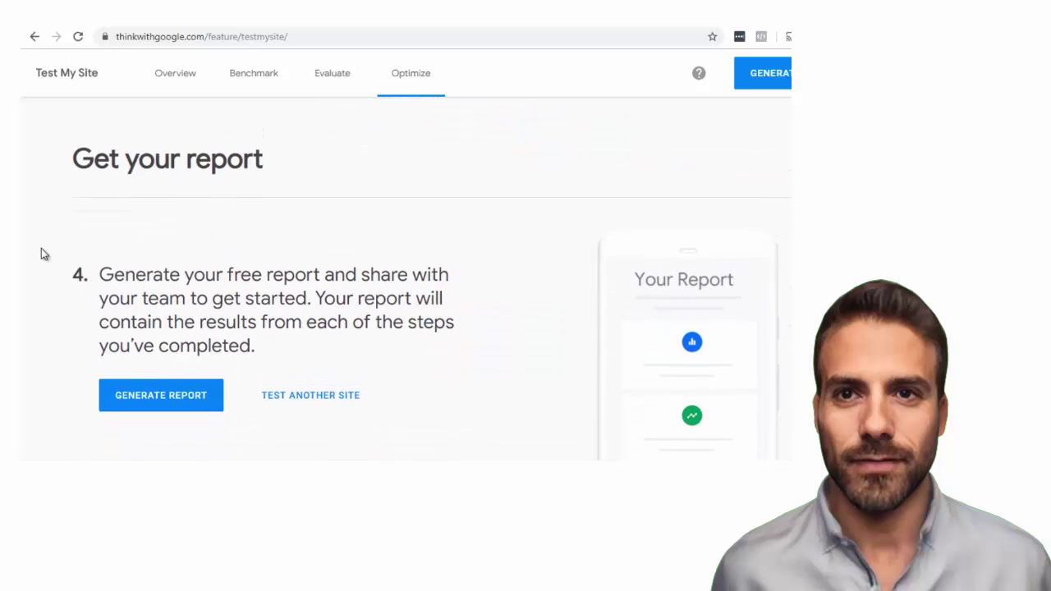
scroll(41, 248, up, 8)
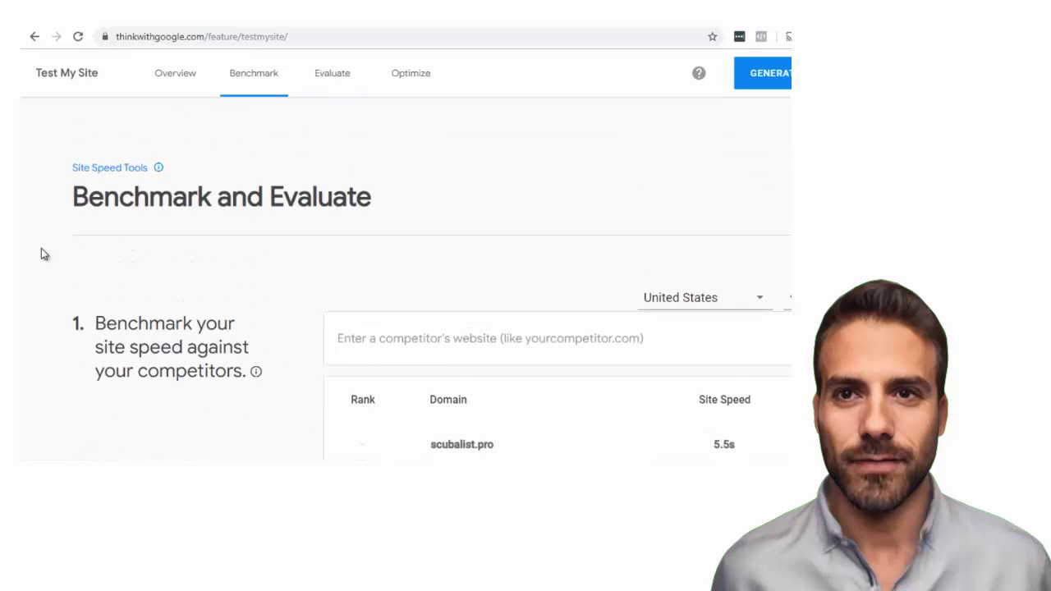